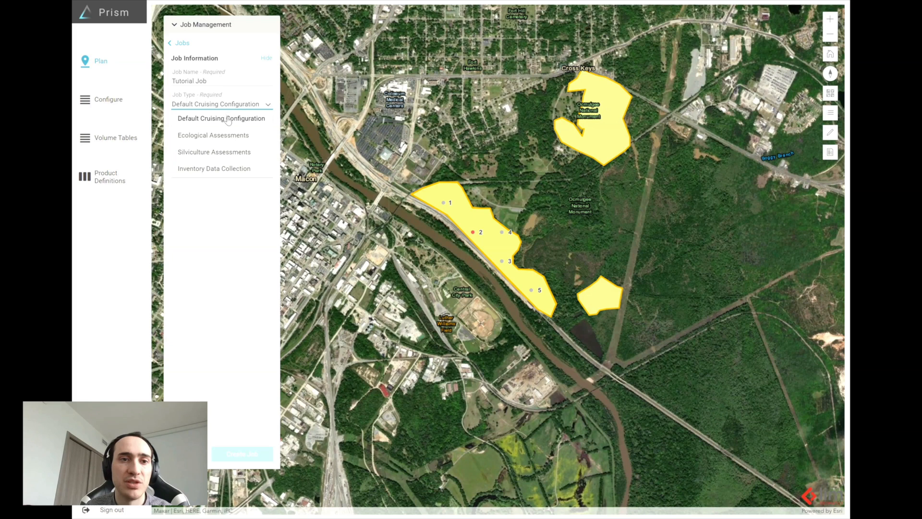
Step: Set the job type to Default Cruising Configuration and select the large northern stand near Cross Keys for the job
left_click(228, 122)
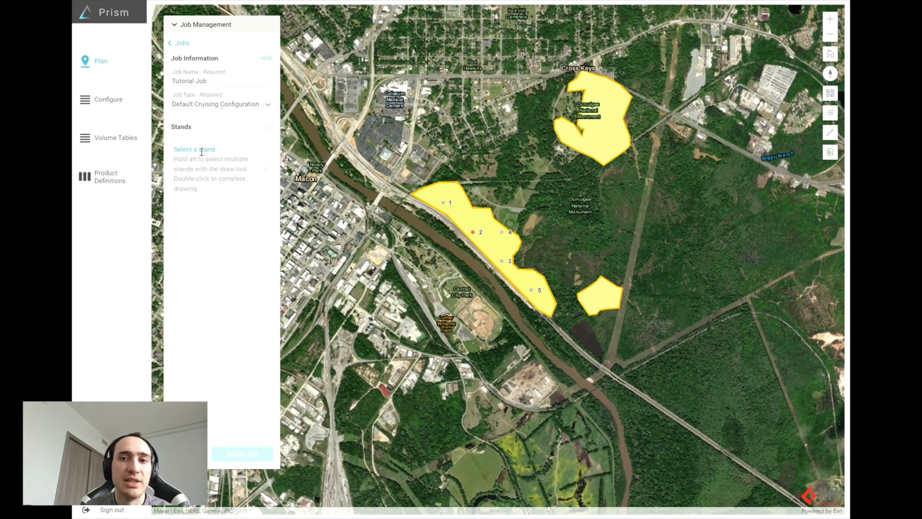
left_click(622, 137)
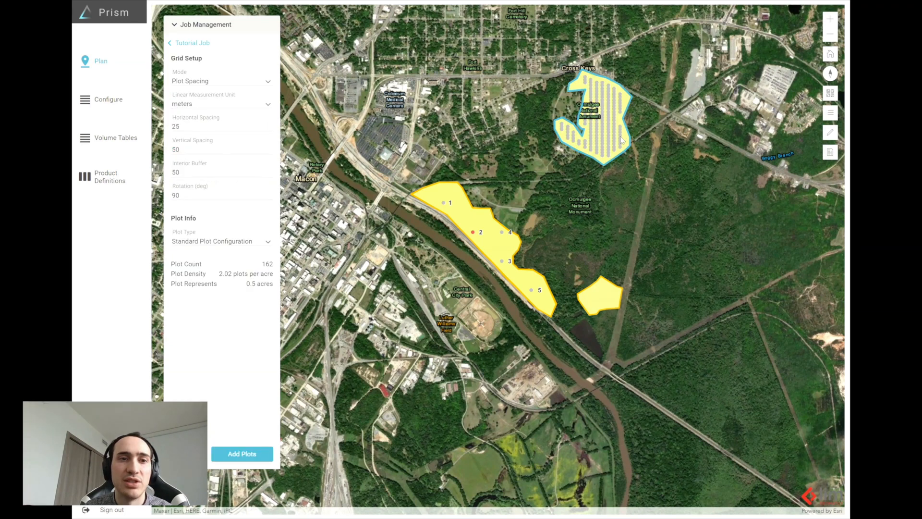
Step: Review the grid's mode options and its horizontal spacing, vertical spacing, interior buffer and rotation settings
left_click(239, 85)
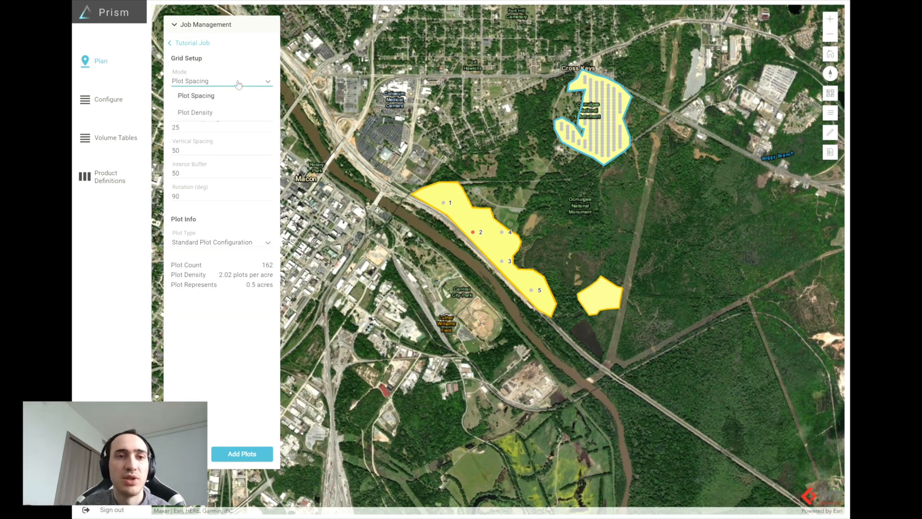
left_click(252, 63)
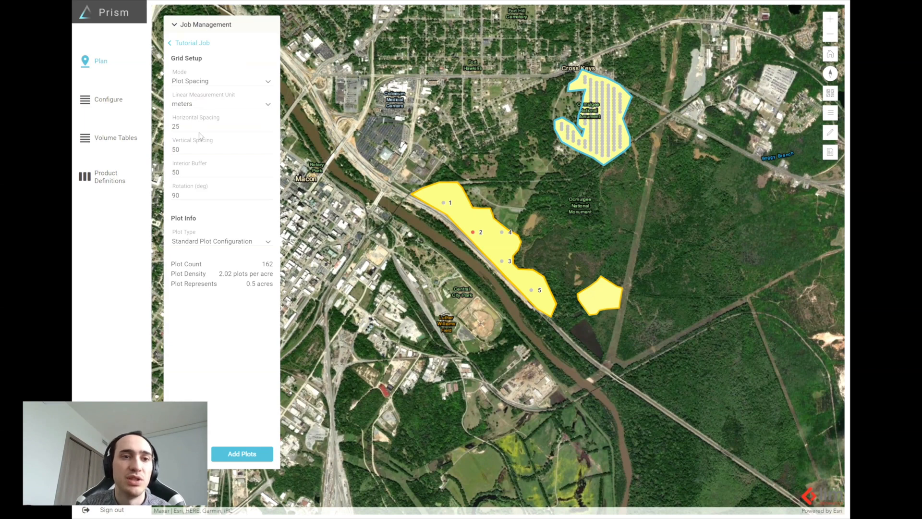
left_click(195, 126)
left_click(195, 147)
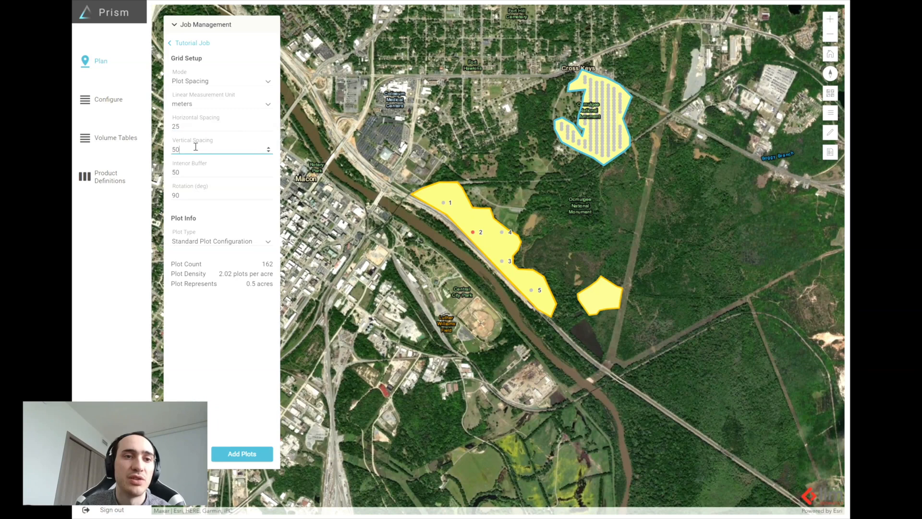
left_click(194, 172)
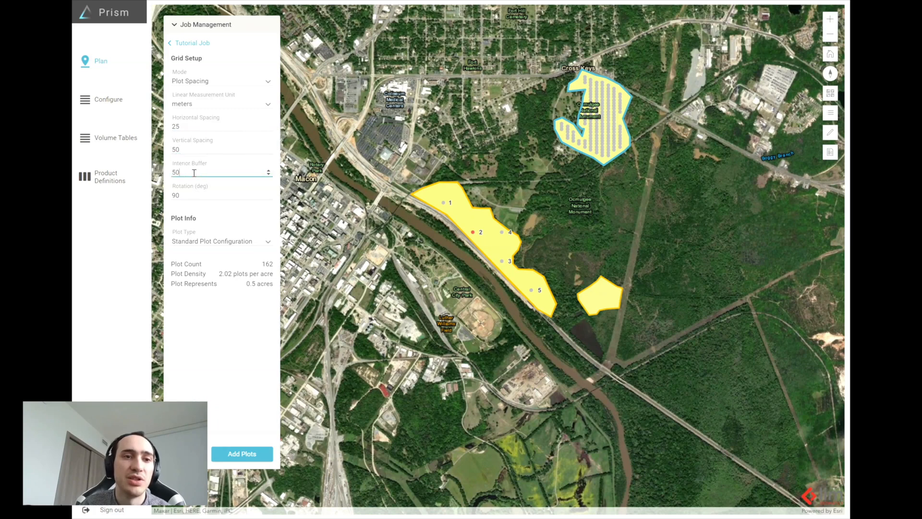
left_click(194, 195)
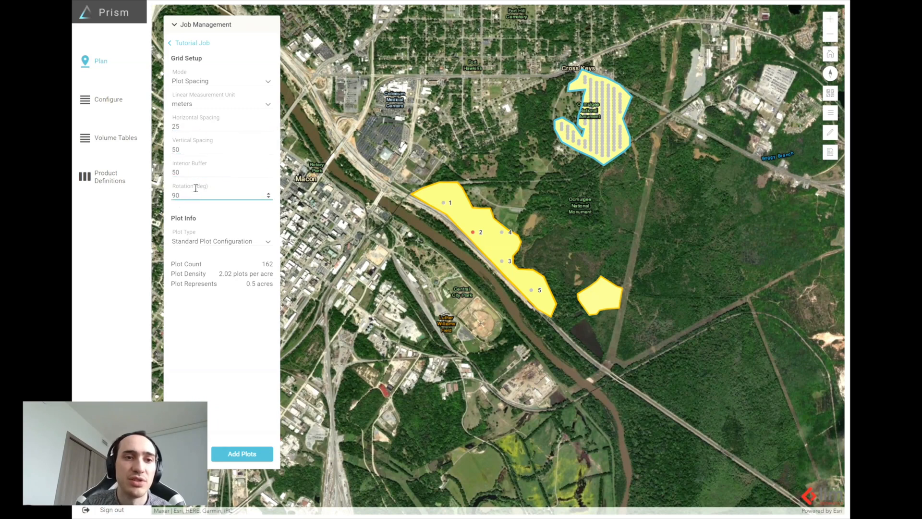
Step: Set the grid's horizontal spacing to 50 meters and add the resulting plots to the stand
left_click(192, 126)
key("BackSpace")
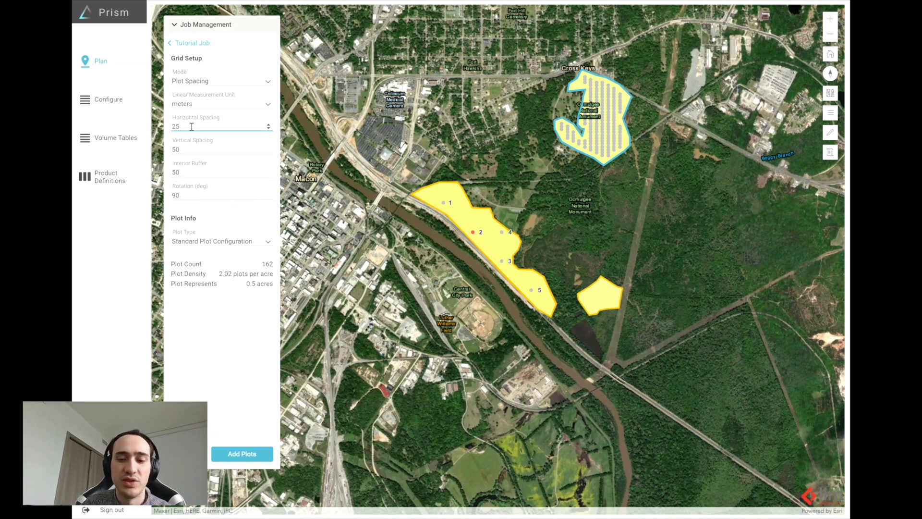
type("50")
left_click(195, 150)
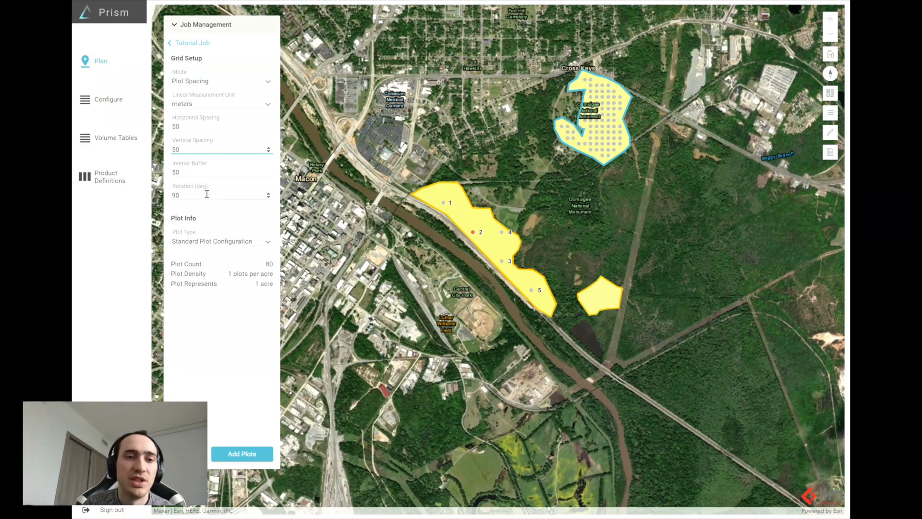
left_click(208, 243)
left_click(226, 256)
left_click(255, 458)
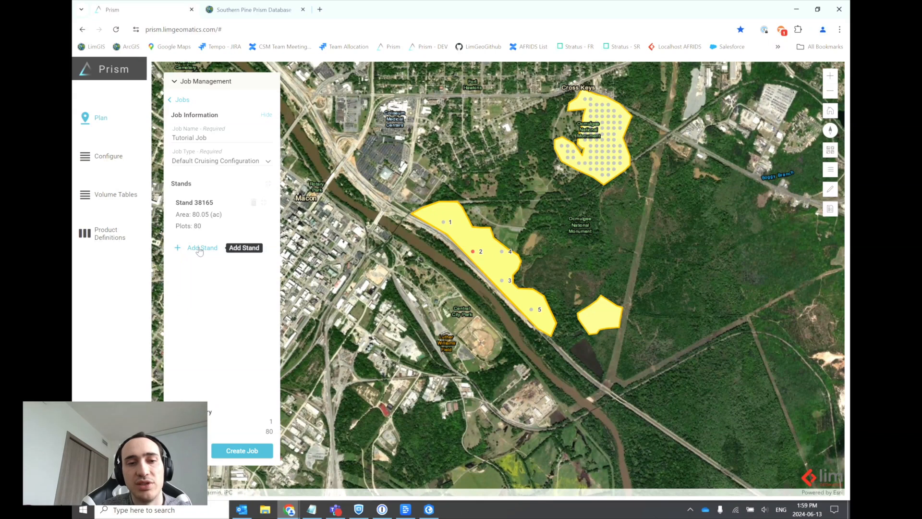
Step: Add the two remaining stands to the job together with one freehand outline drawn around both
left_click(199, 249)
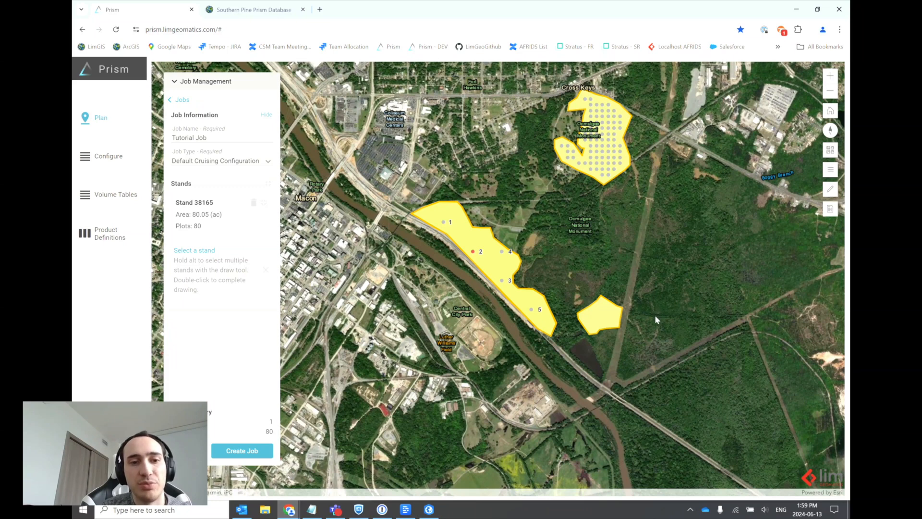
mouse_move(643, 310)
left_mouse_down()
mouse_move(558, 231)
mouse_move(343, 192)
mouse_move(493, 348)
mouse_move(622, 353)
mouse_move(633, 333)
left_mouse_up()
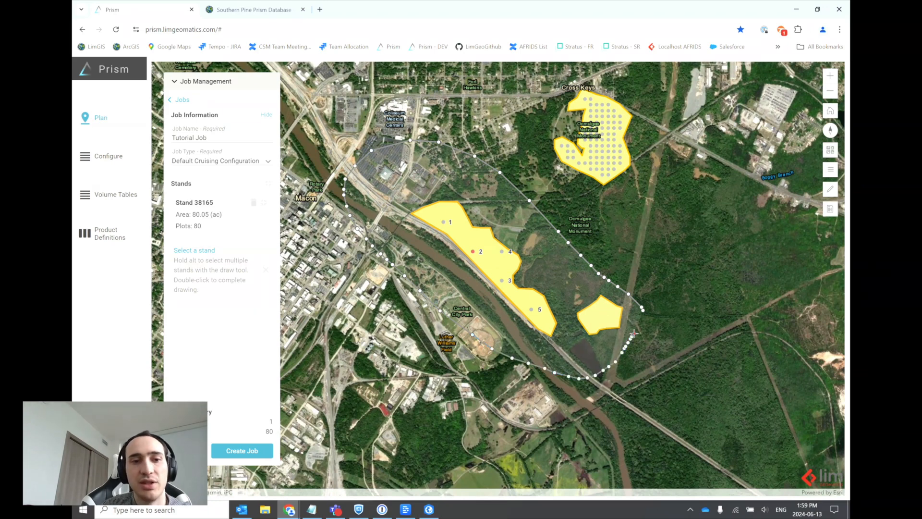
double_click(633, 332)
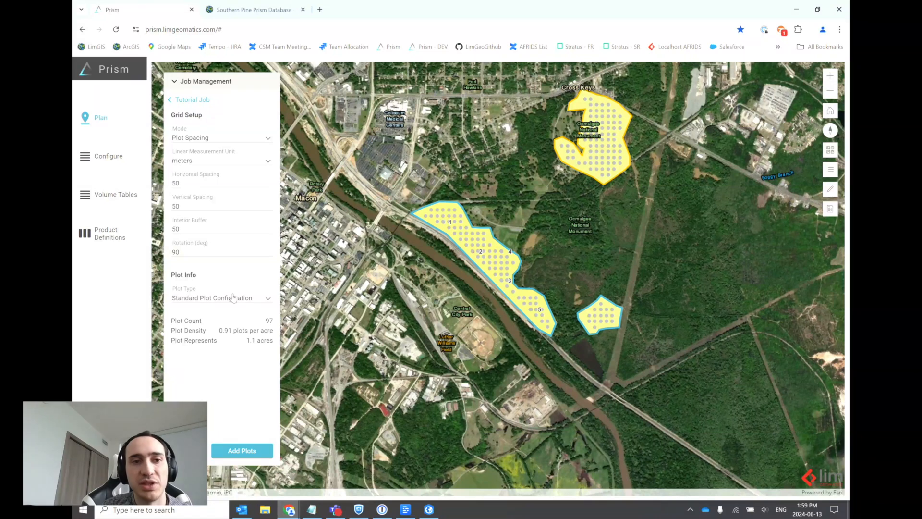
Step: Check the grid mode choices, keep Plot Spacing, and add the plots to the two newly selected stands
left_click(212, 138)
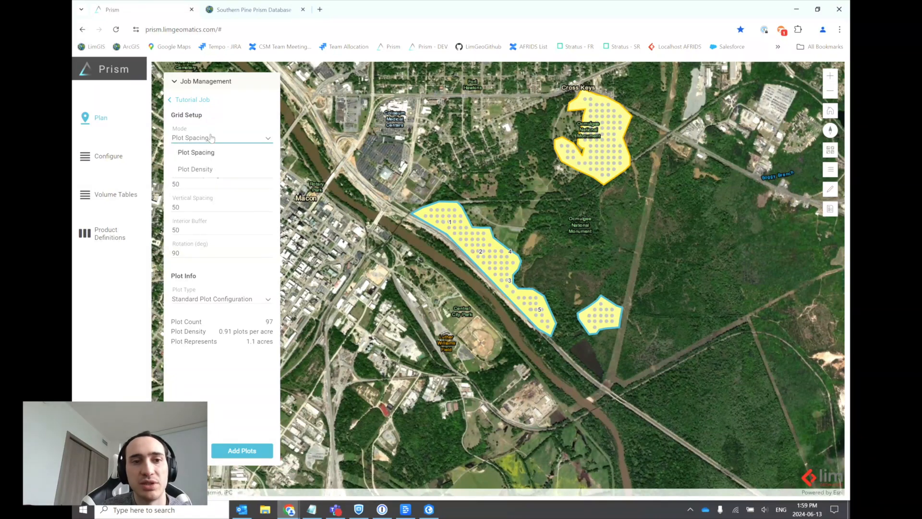
left_click(222, 130)
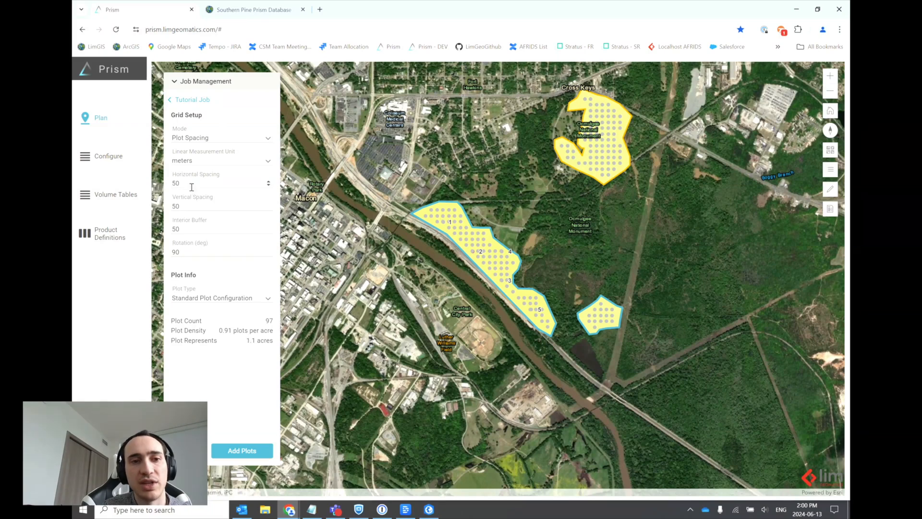
left_click(248, 452)
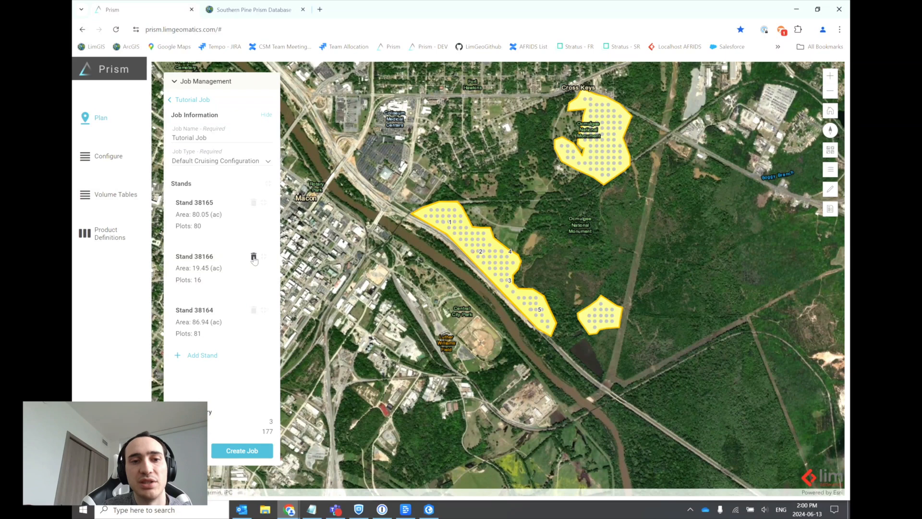
Step: Highlight the small 19.45-acre stand on the map from the job's stand list and create the job
left_click(216, 271)
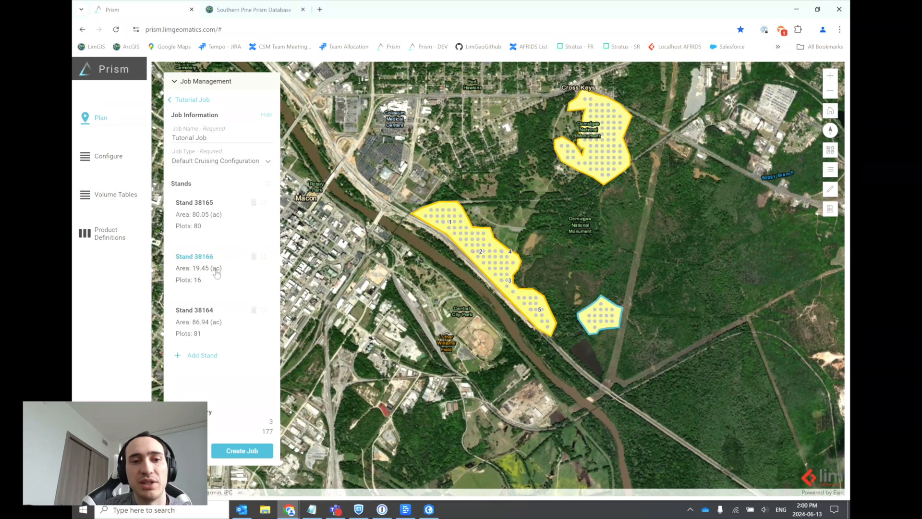
left_click(255, 456)
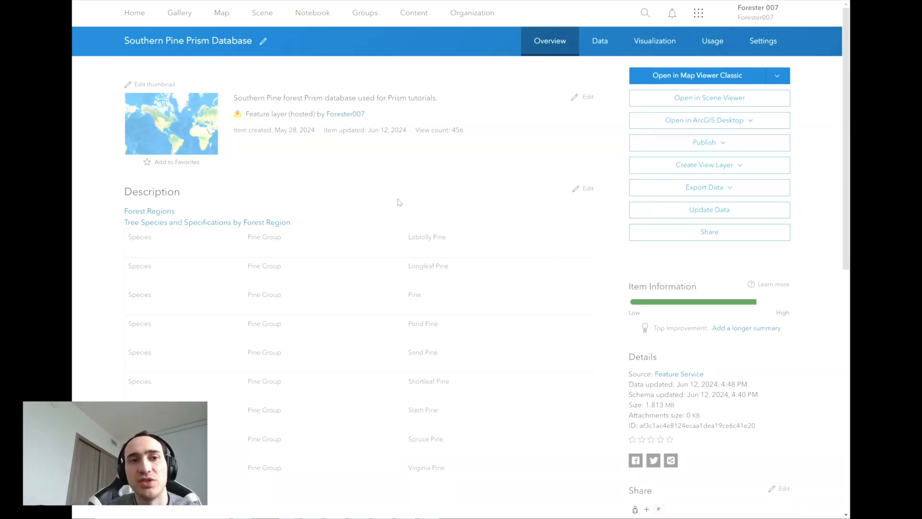
Step: Go through adding features to the hosted Southern Pine Prism Database up to the choice of data file, then leave the update
left_click(652, 212)
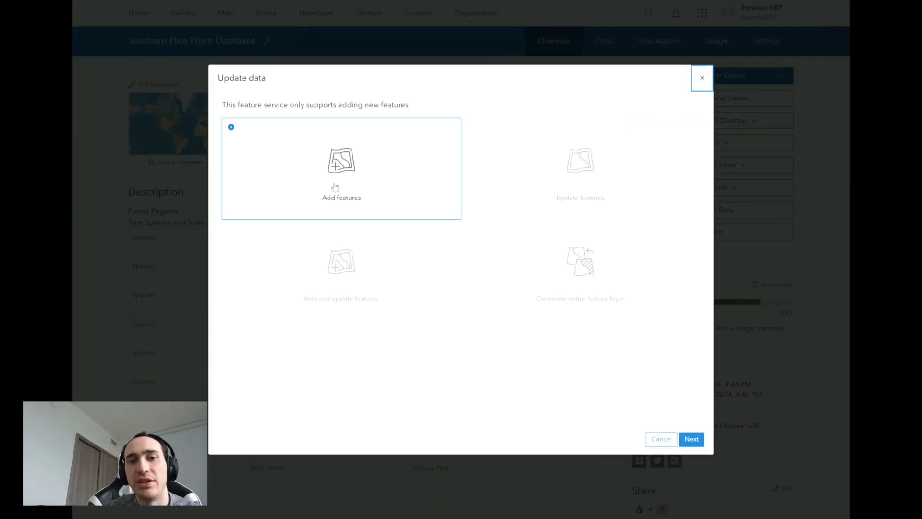
left_click(694, 440)
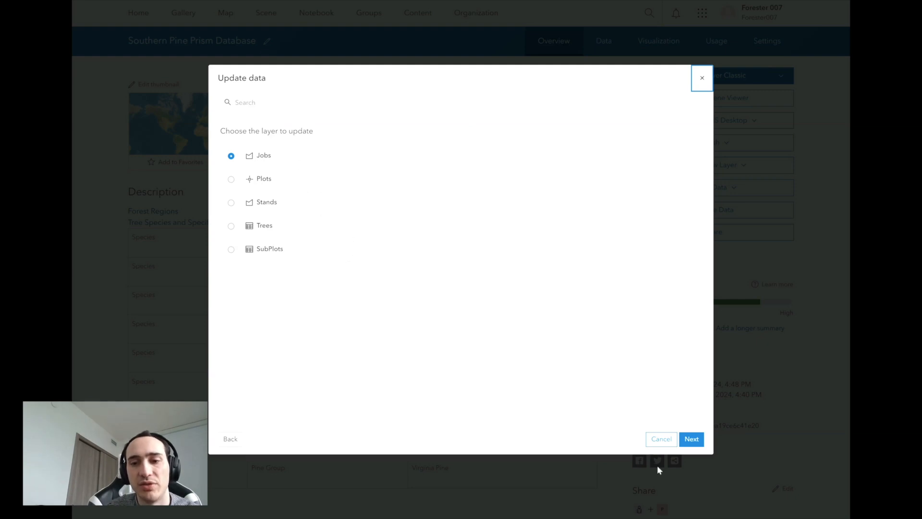
key("Down")
left_click(691, 438)
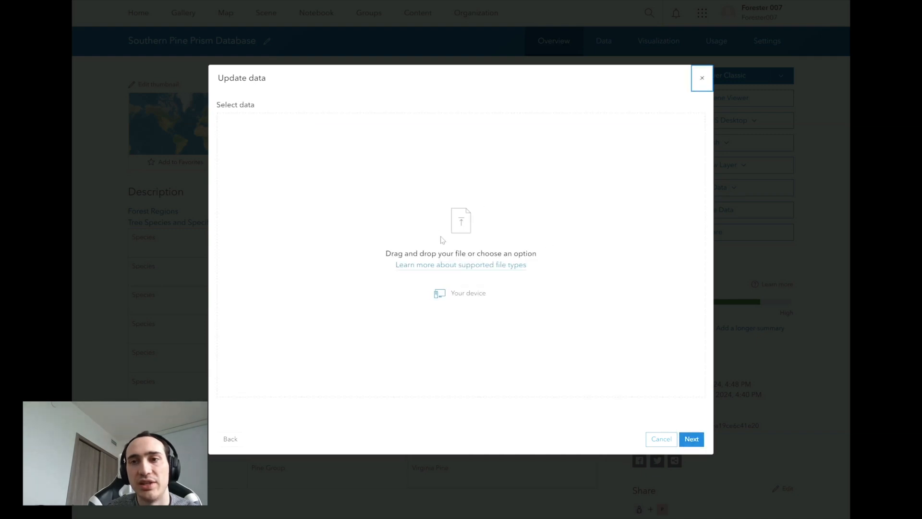
key("Escape")
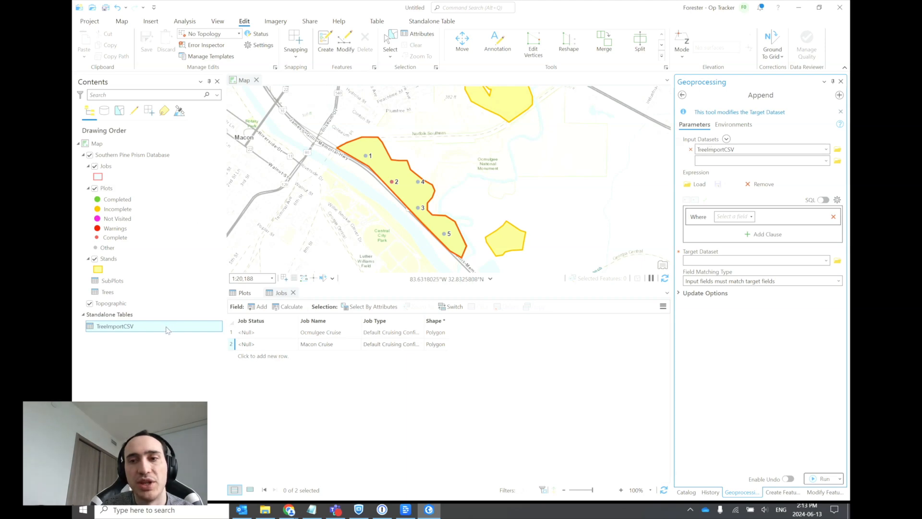
Step: Set the Append tool's target dataset to the Trees table of the Southern Pine Prism Database
left_click(733, 260)
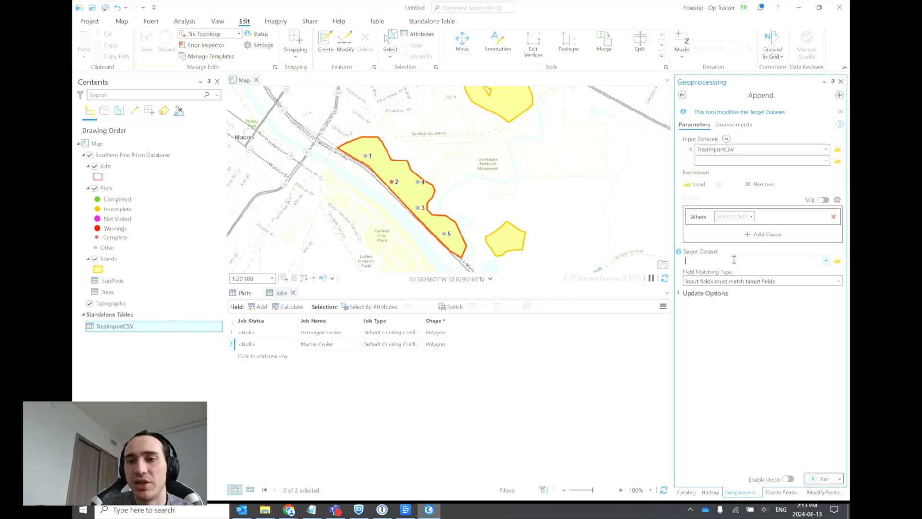
left_click(826, 262)
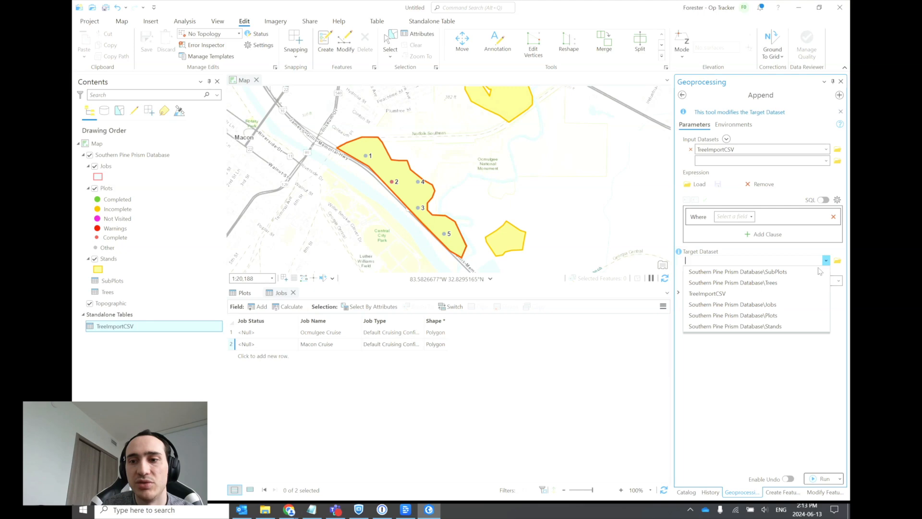
left_click(792, 282)
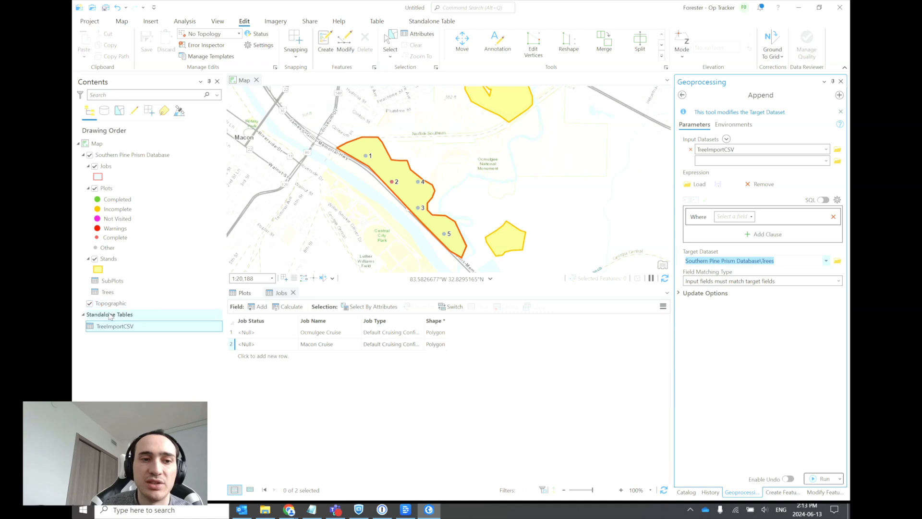
Step: Open the Trees attribute table and highlight its PlotGUID column
right_click(115, 292)
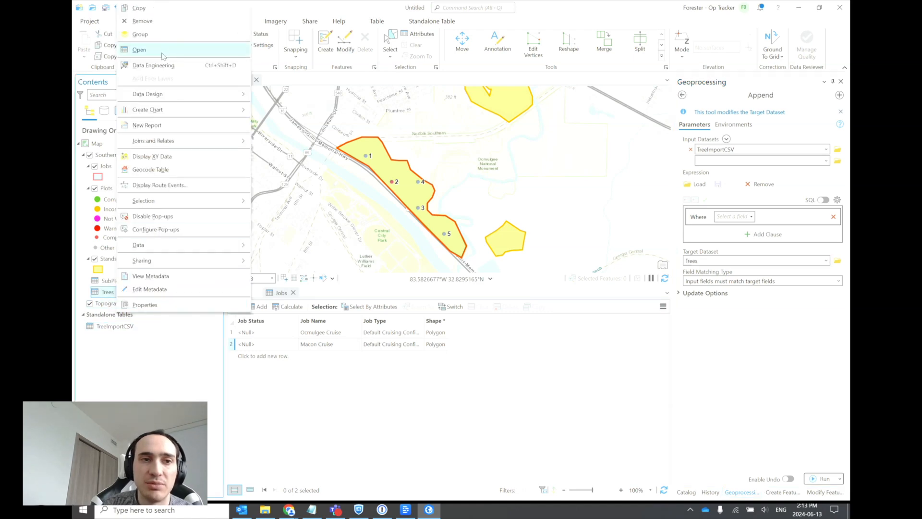
left_click(163, 50)
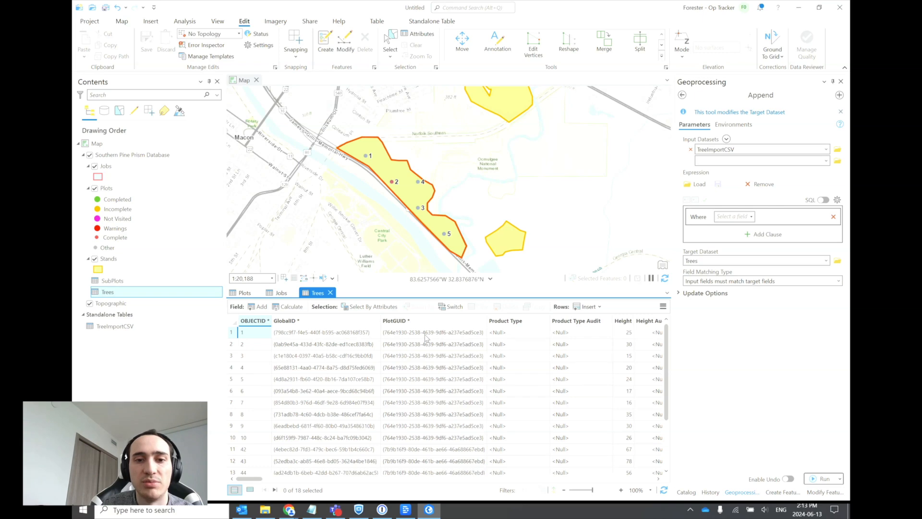
left_click(400, 322)
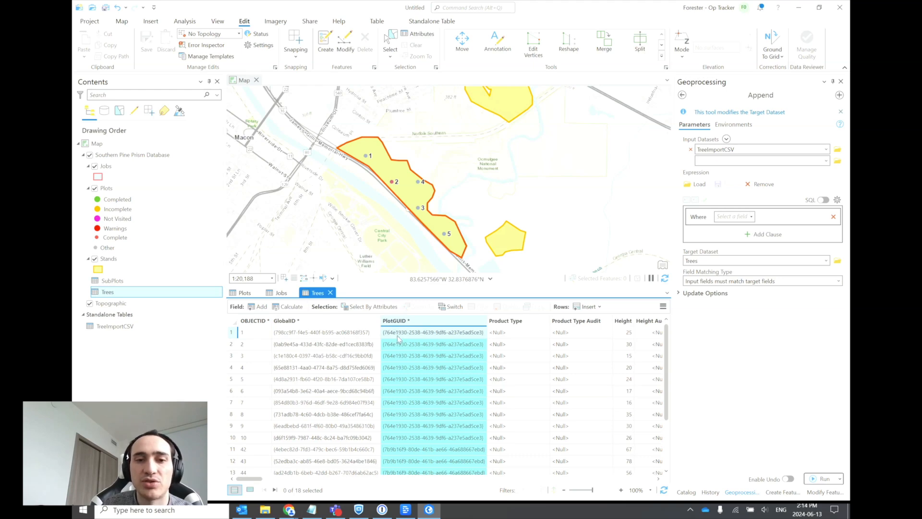
Step: Examine the records at the start of the Plots attribute table, then return to the Append tool
left_click(243, 293)
scroll(384, 367, "up", 15)
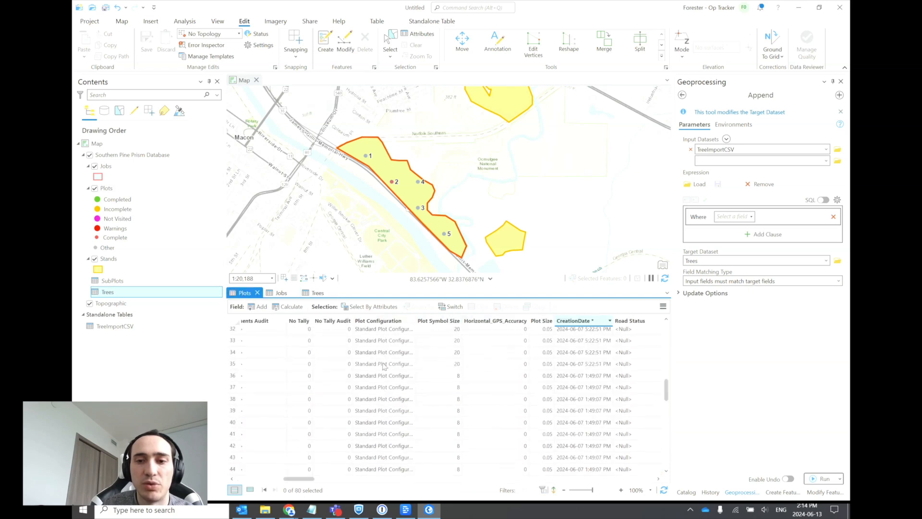
scroll(384, 366, "up", 5)
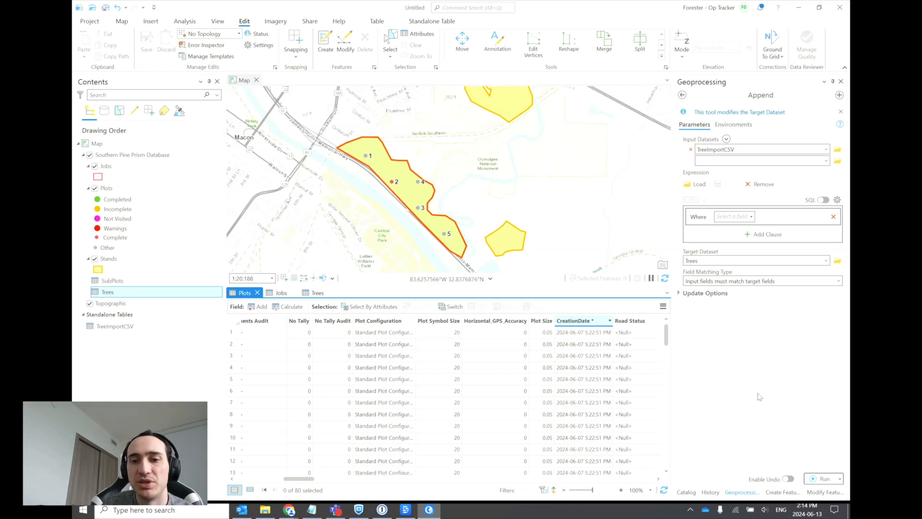
left_click(707, 366)
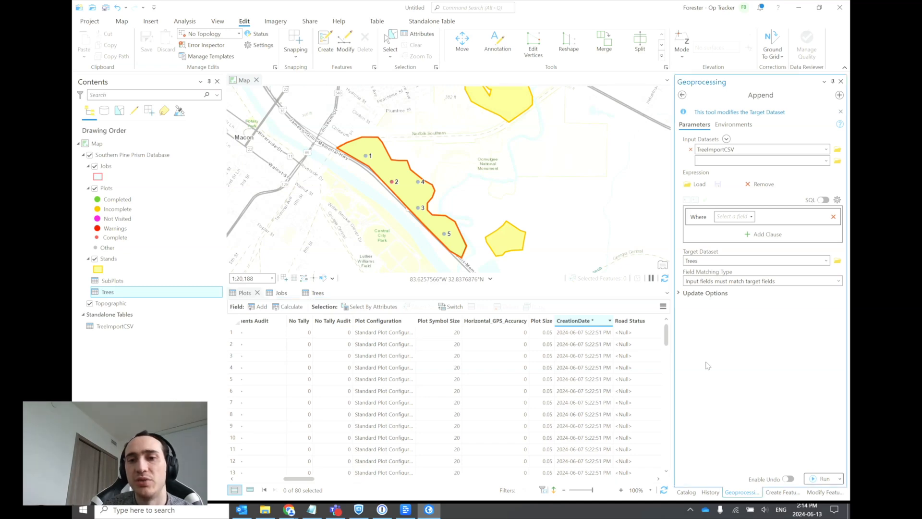